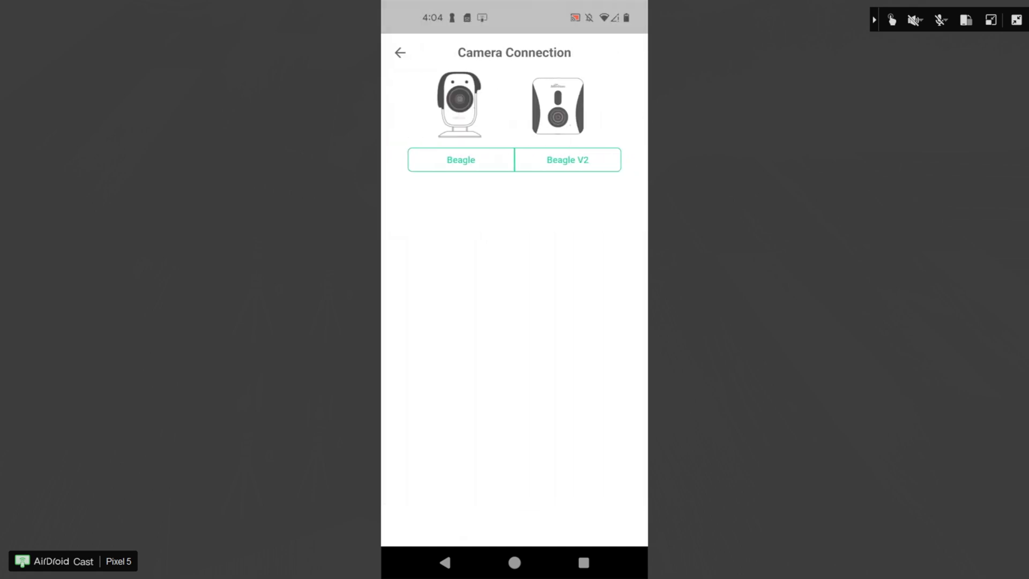
Step: Pair the Beagle V2 by QR scan configuration, confirming the voice prompt, up to WiFi entry
click(568, 160)
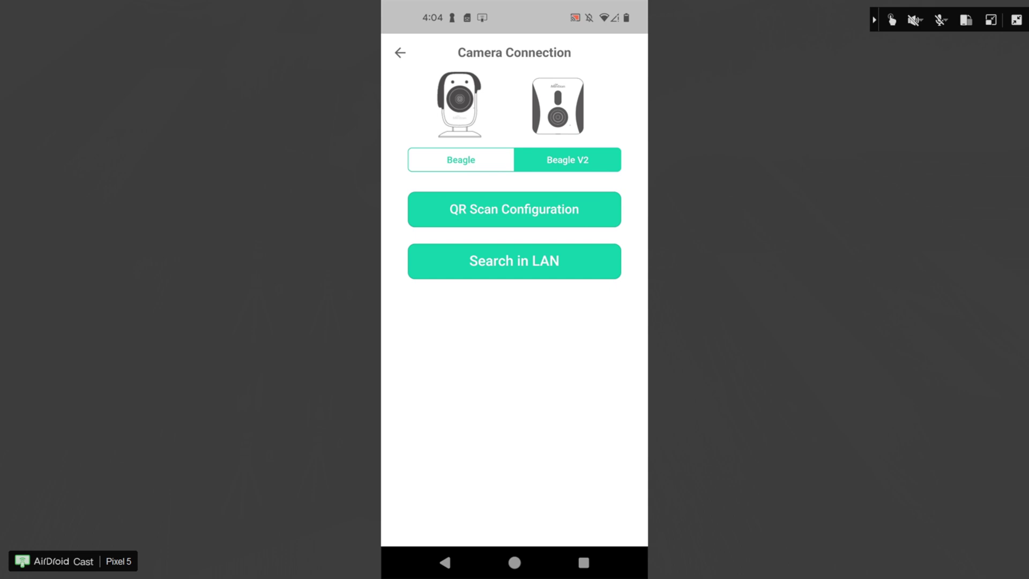
click(514, 209)
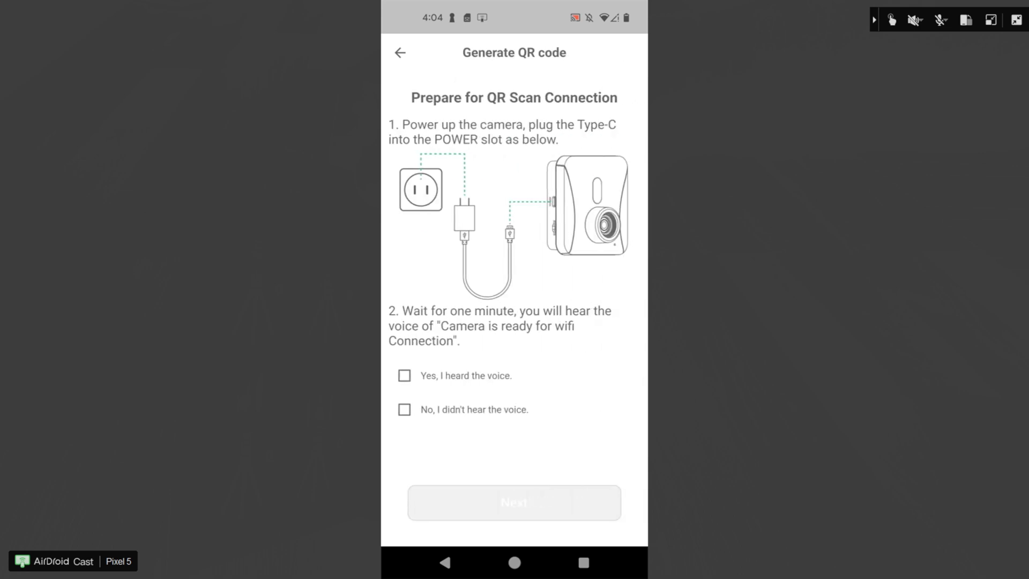
click(404, 375)
click(514, 502)
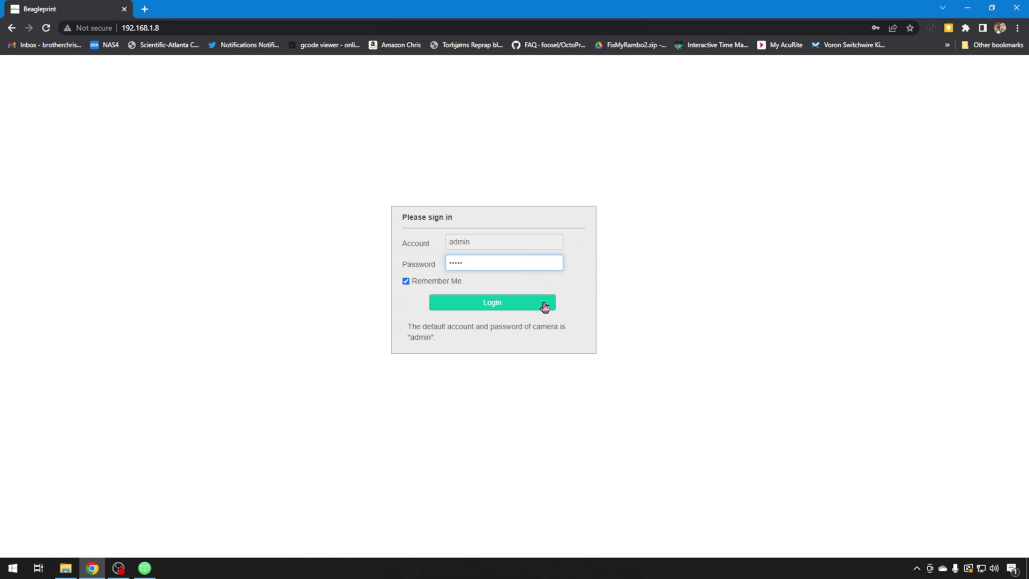
Step: Log in to the camera's Beagleprint web interface and go to its Setting page
click(544, 306)
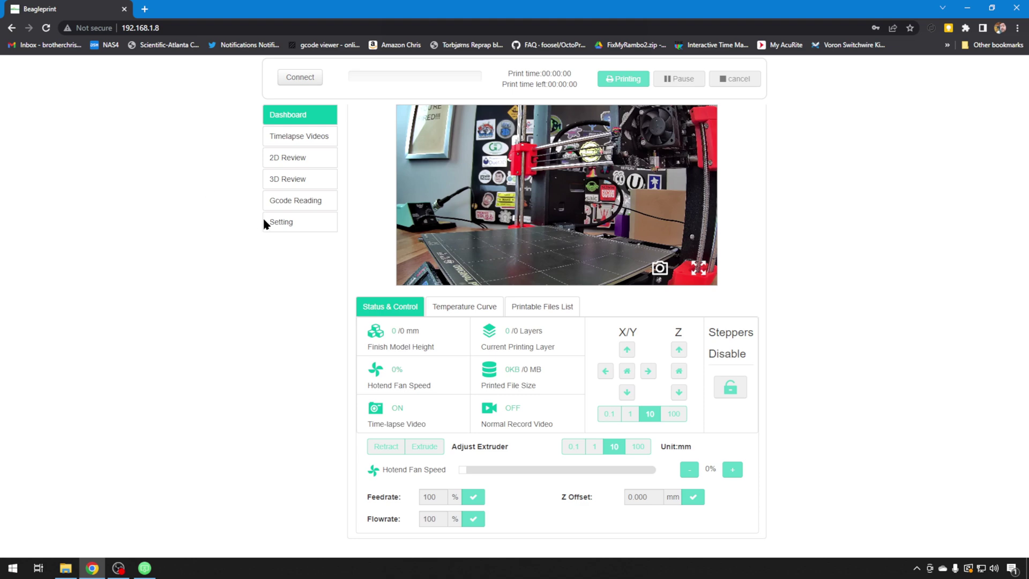
click(279, 221)
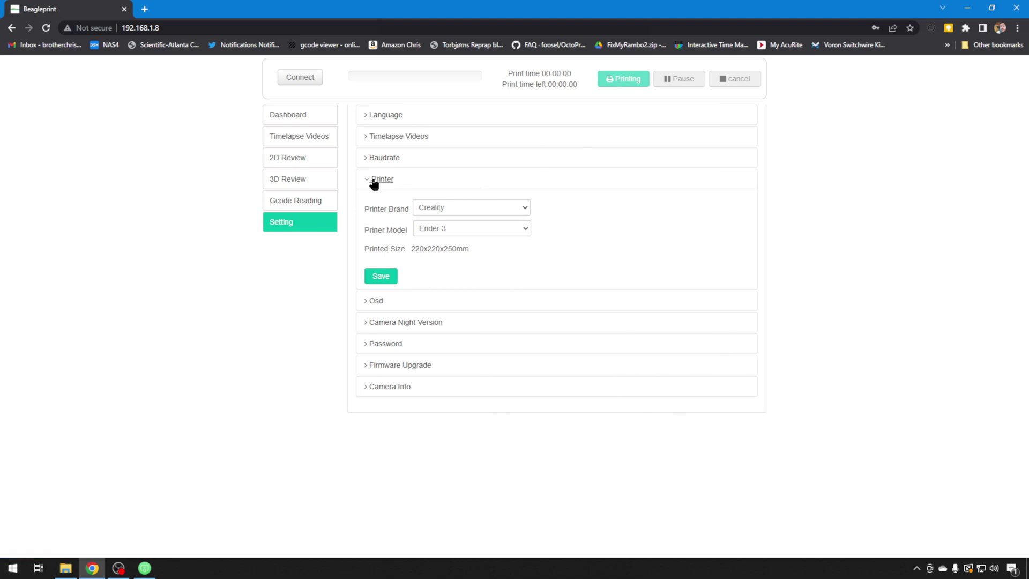
Step: Choose Prusa as printer brand and i3 MK3S+ as model, then save
click(525, 208)
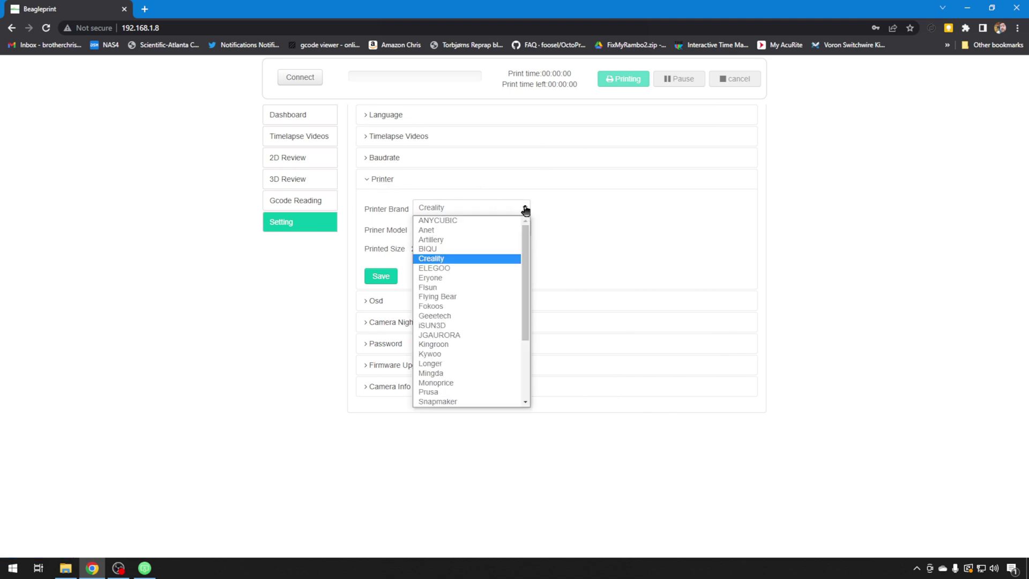
scroll(475, 316, down, 4)
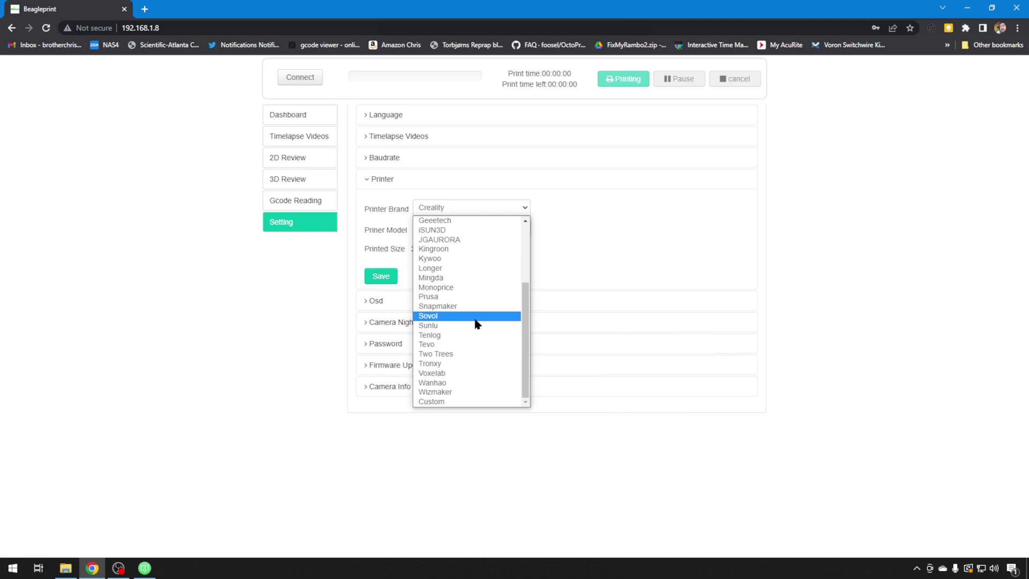
click(466, 297)
click(501, 229)
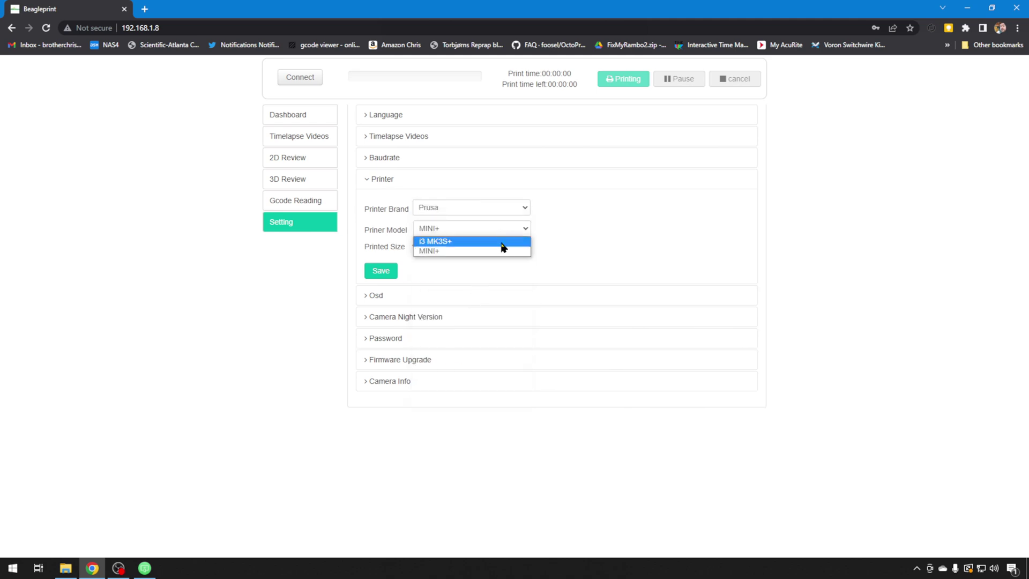
click(504, 241)
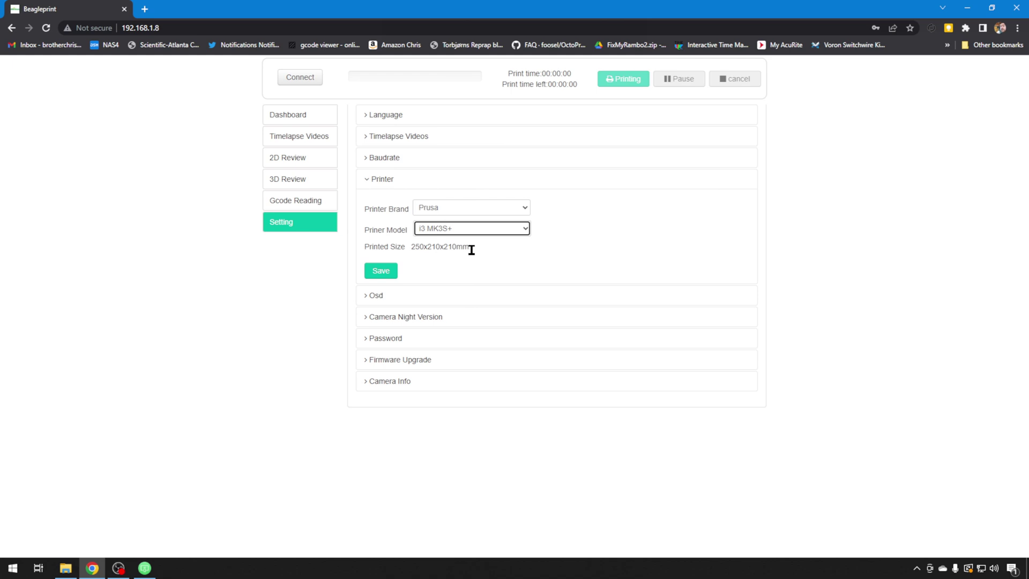
click(381, 271)
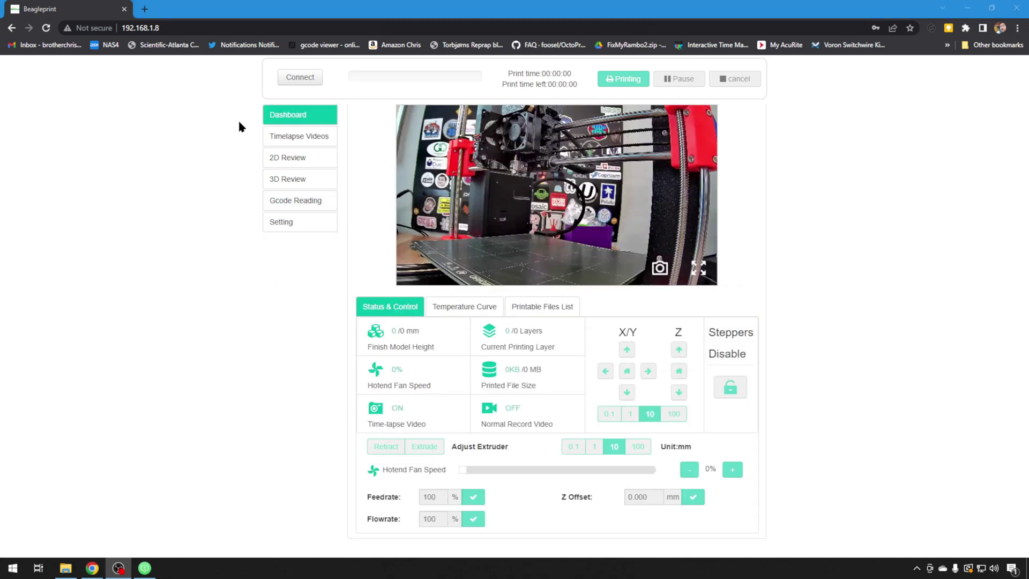
Step: Connect the camera to the printer and home the X and Y axes
click(301, 79)
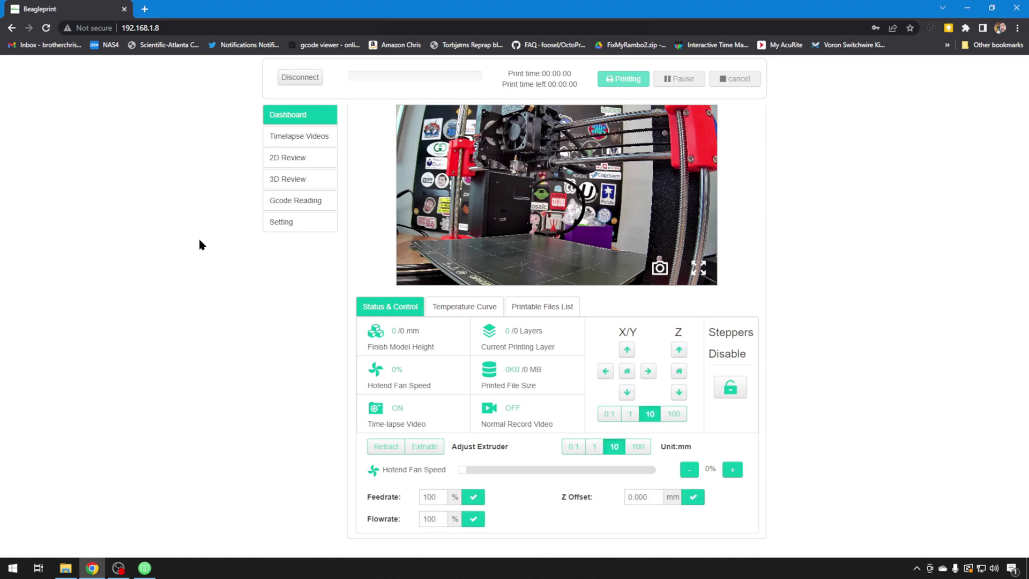
click(627, 371)
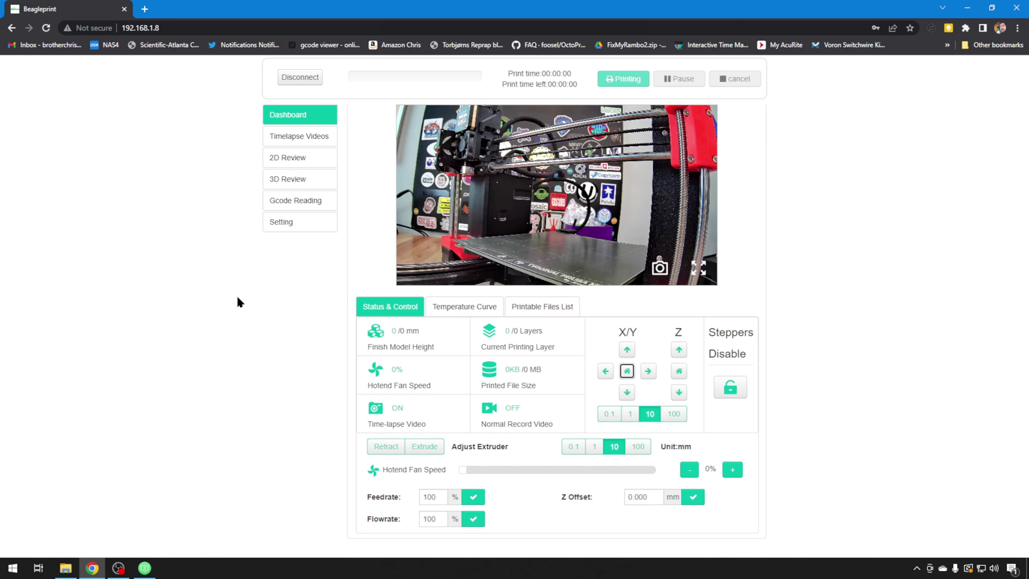
Step: Verify firmware 1.2.0 is the latest in Setting and expand the Timelapse Videos section
click(293, 221)
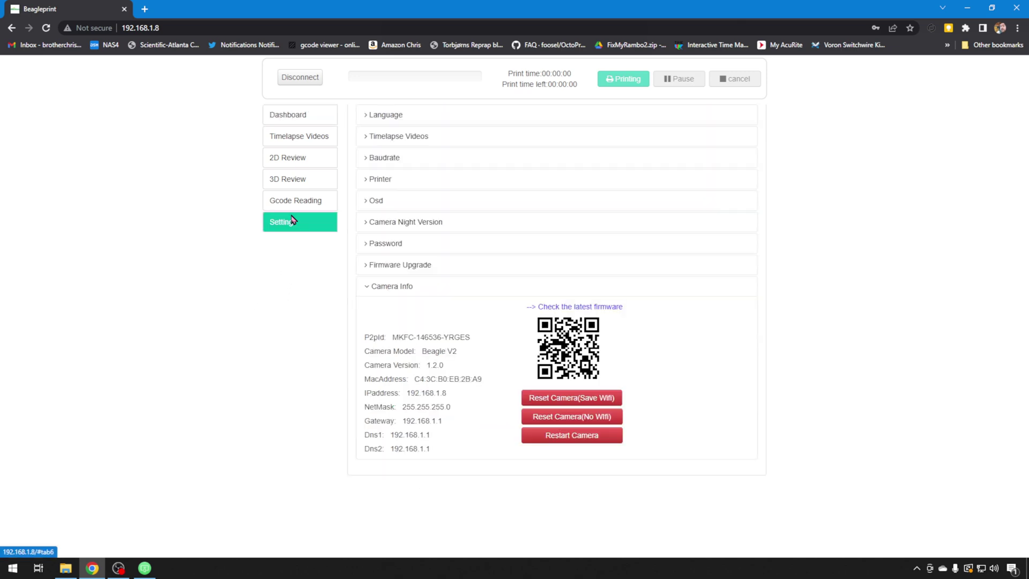
click(365, 267)
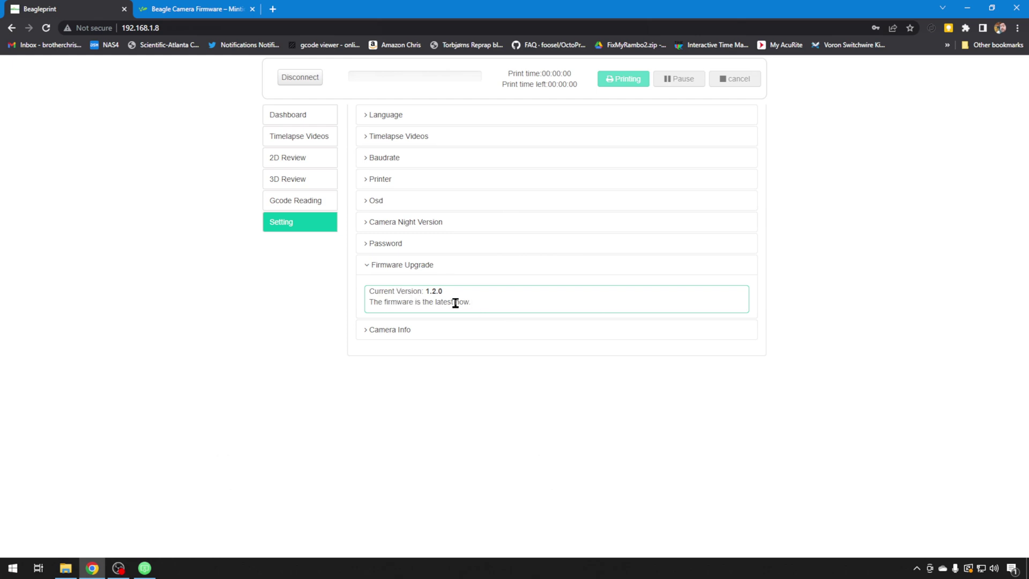
click(400, 136)
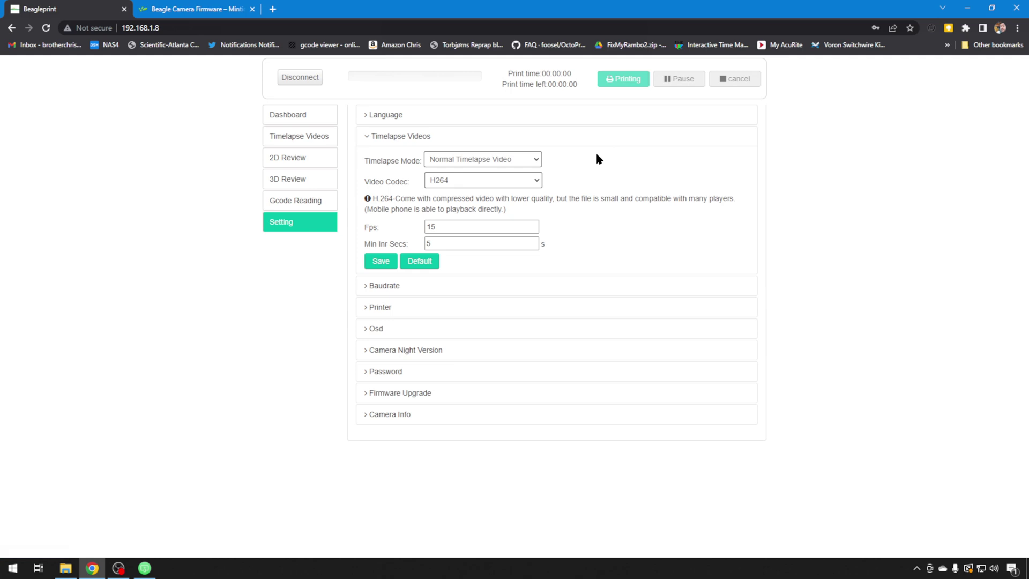
Step: Try Timer Timelapse Video, then switch the timelapse mode to Clean Timelapse Video
click(537, 161)
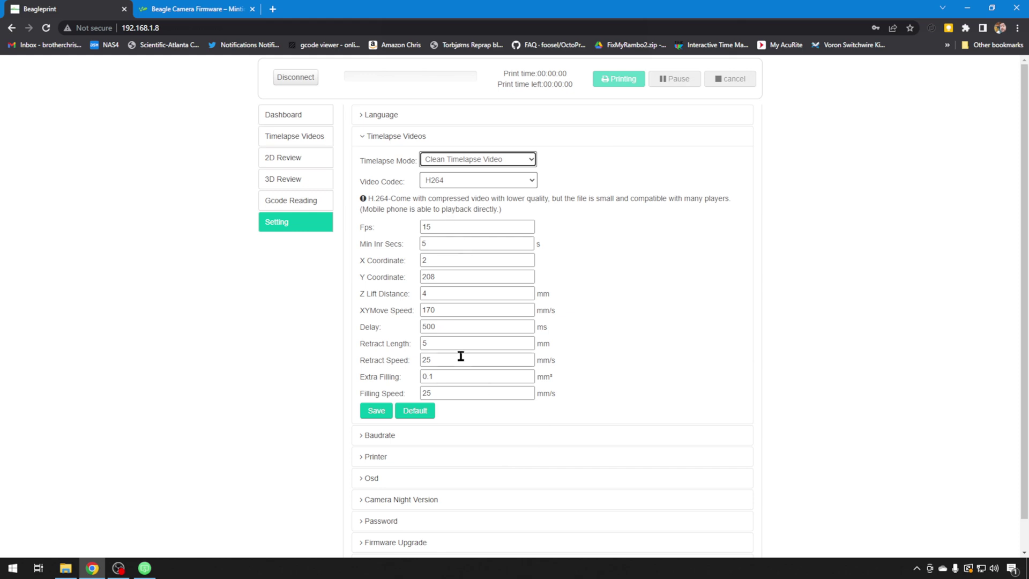
mouse_move(654, 366)
mouse_move(593, 337)
click(533, 162)
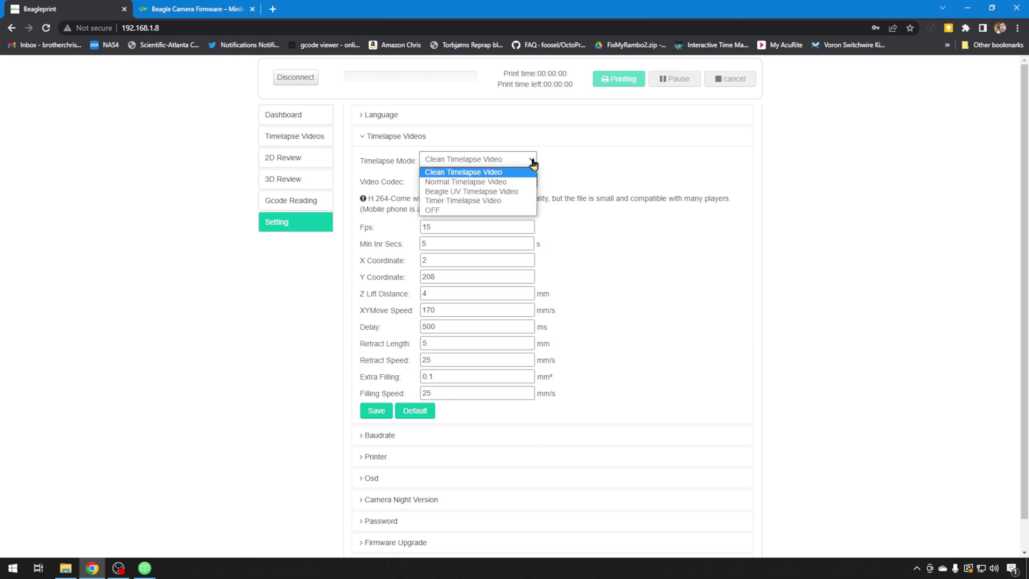
click(520, 202)
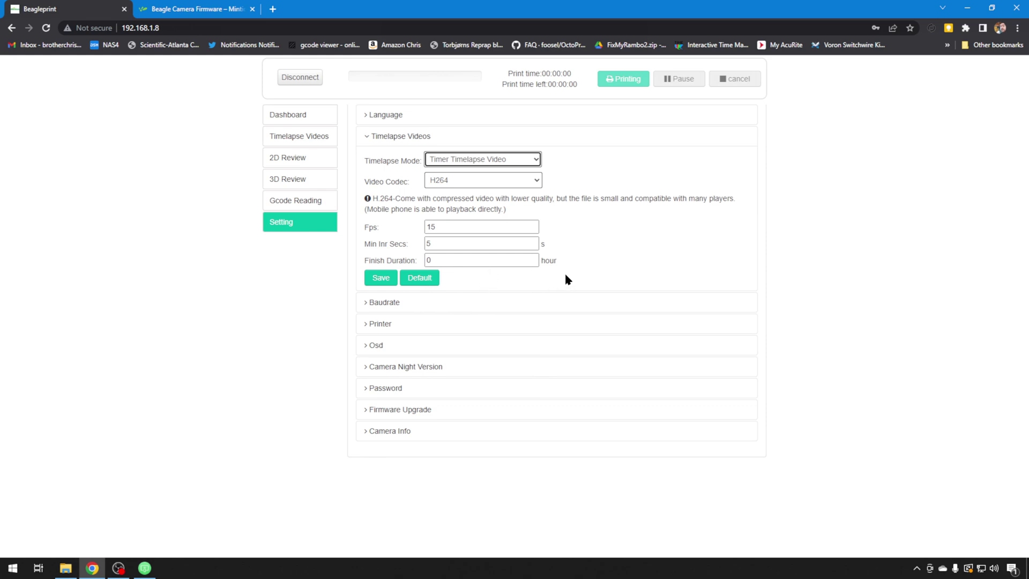
click(536, 161)
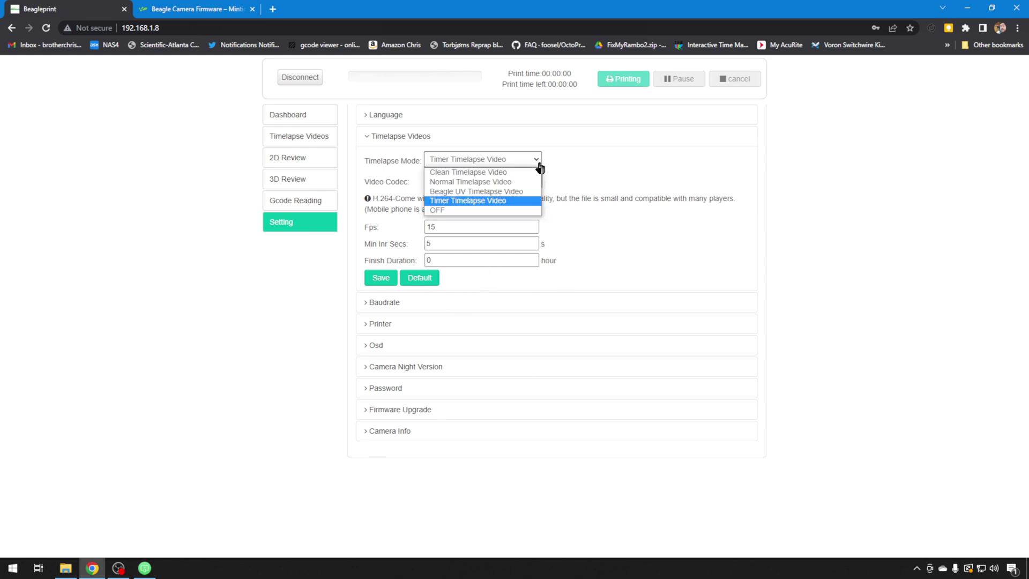
click(533, 173)
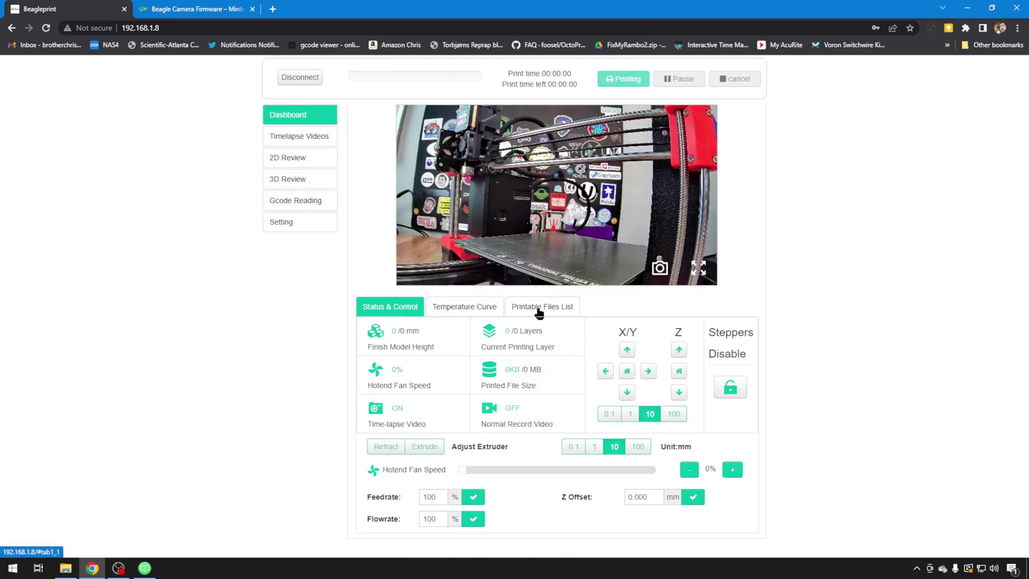
Step: Upload the Benchy_Fixed_0.4n_0.2mm_PLA_MK4 G-code to the printable files list
click(539, 311)
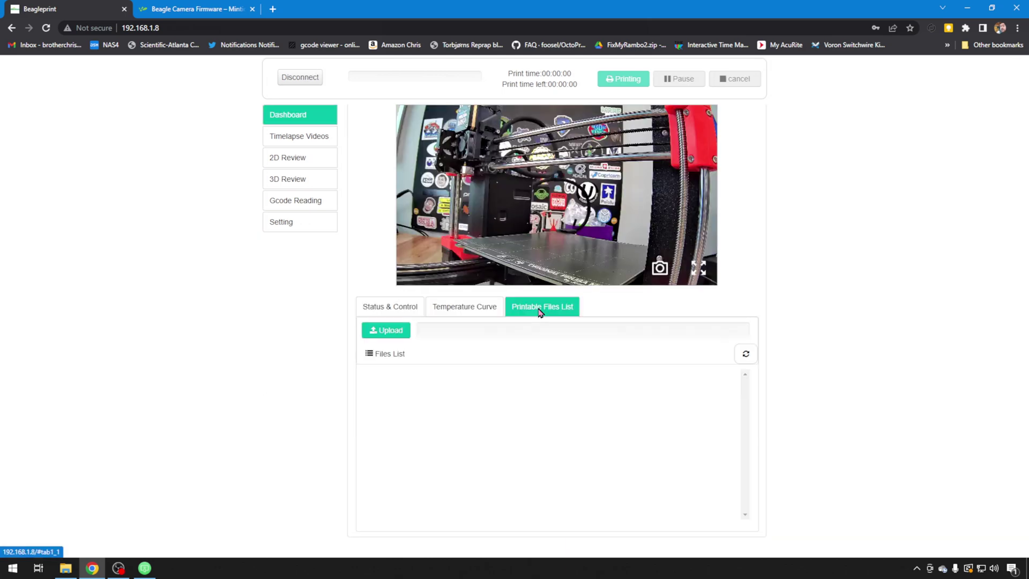
click(390, 330)
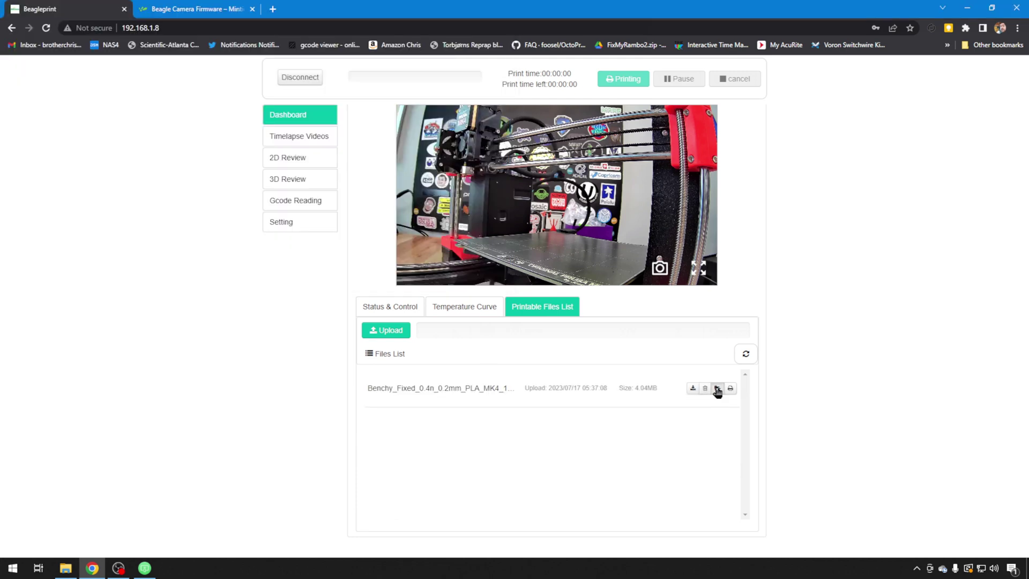
click(718, 389)
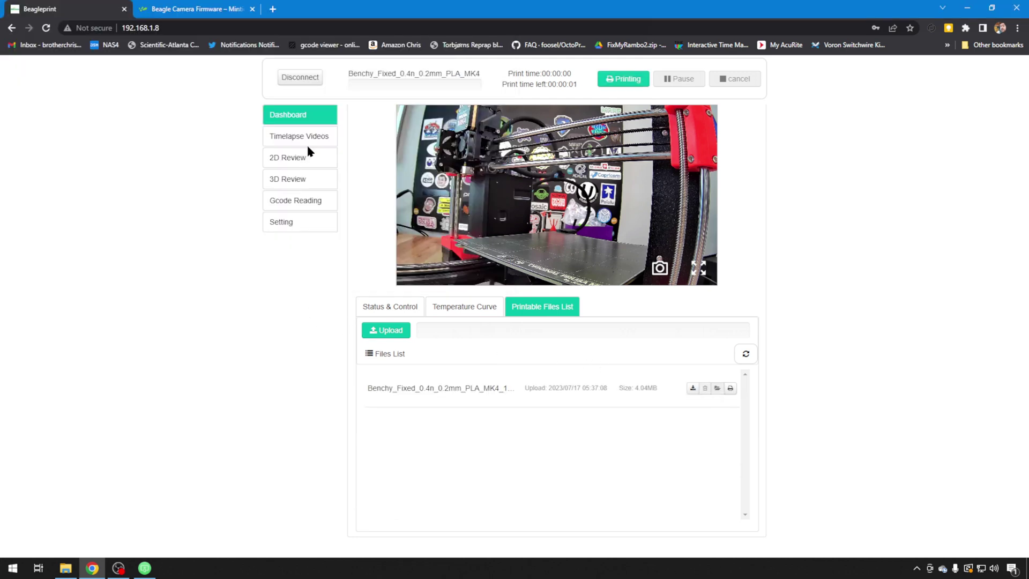
Step: Review the Benchy in the 2D and 3D previews and scroll through its G-code
click(316, 160)
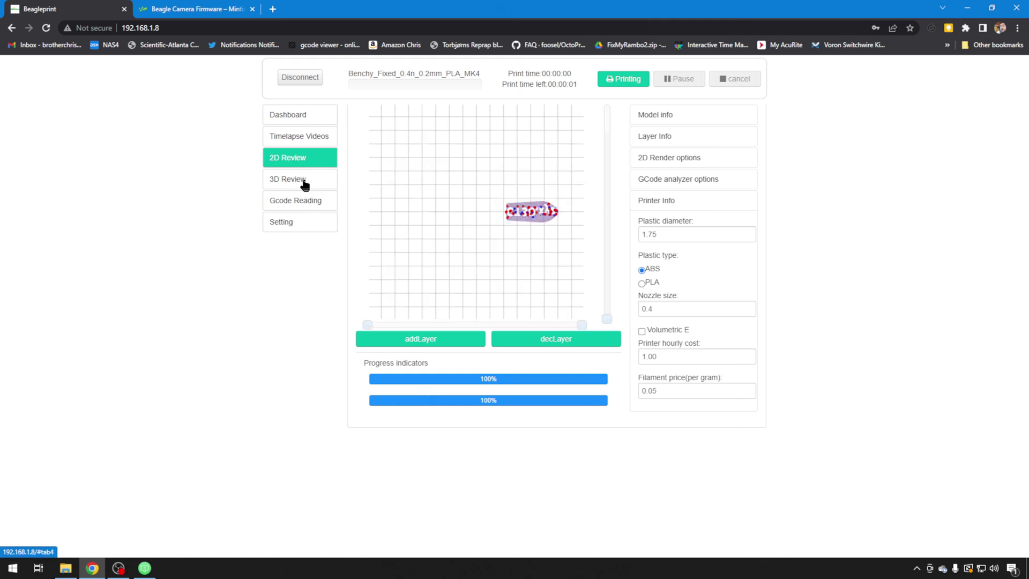
click(305, 184)
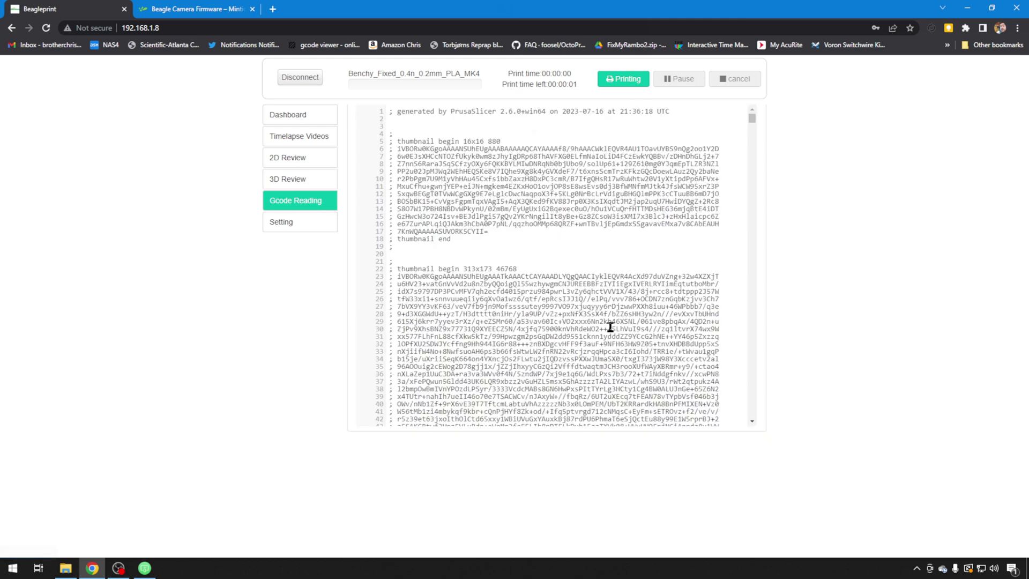
scroll(550, 280, down, 20)
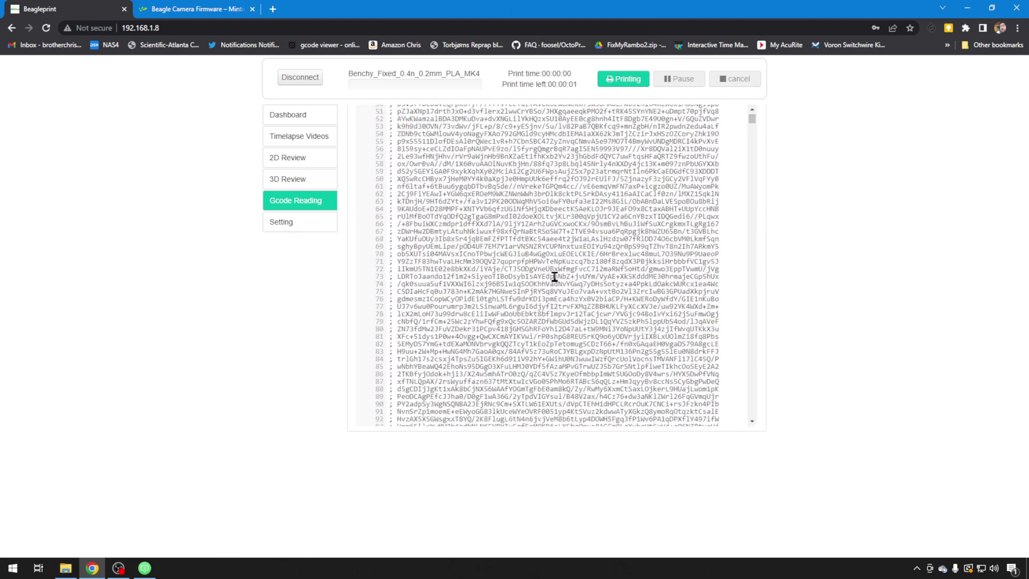
scroll(608, 256, down, 2)
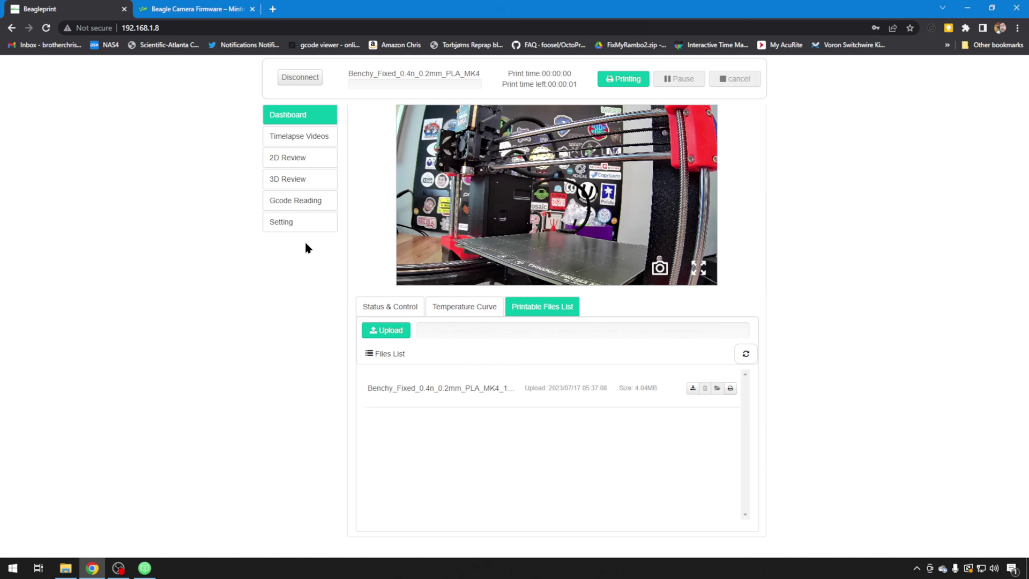
Step: Set the Camera Night Version video mode to Color Night Version and save it
click(309, 227)
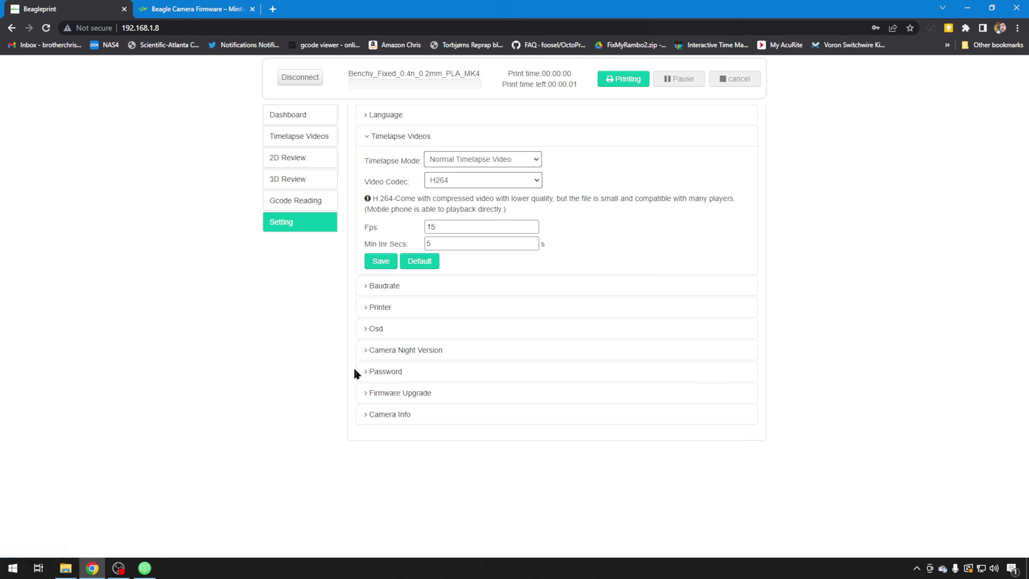
click(405, 350)
click(482, 245)
click(505, 259)
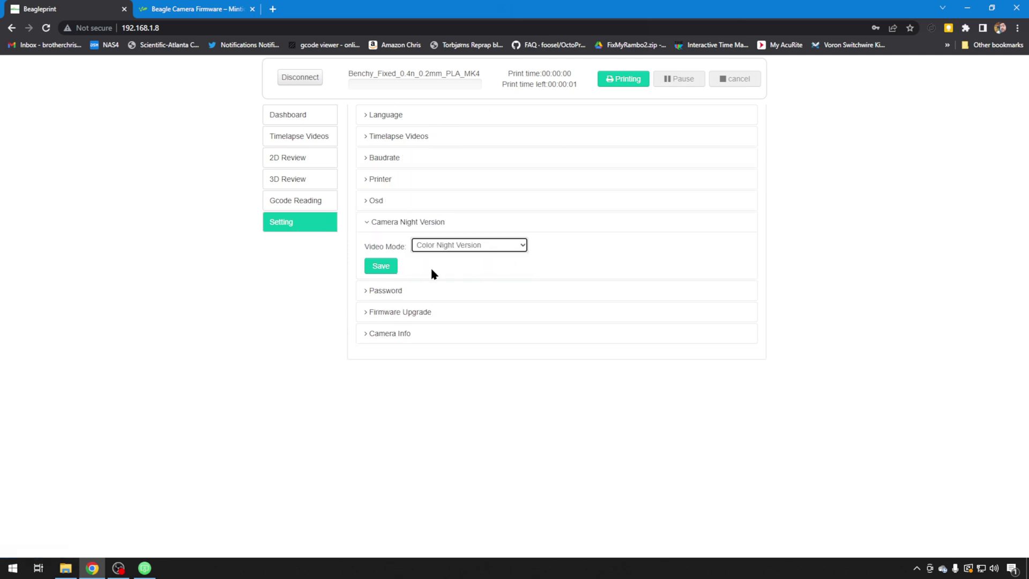
click(394, 274)
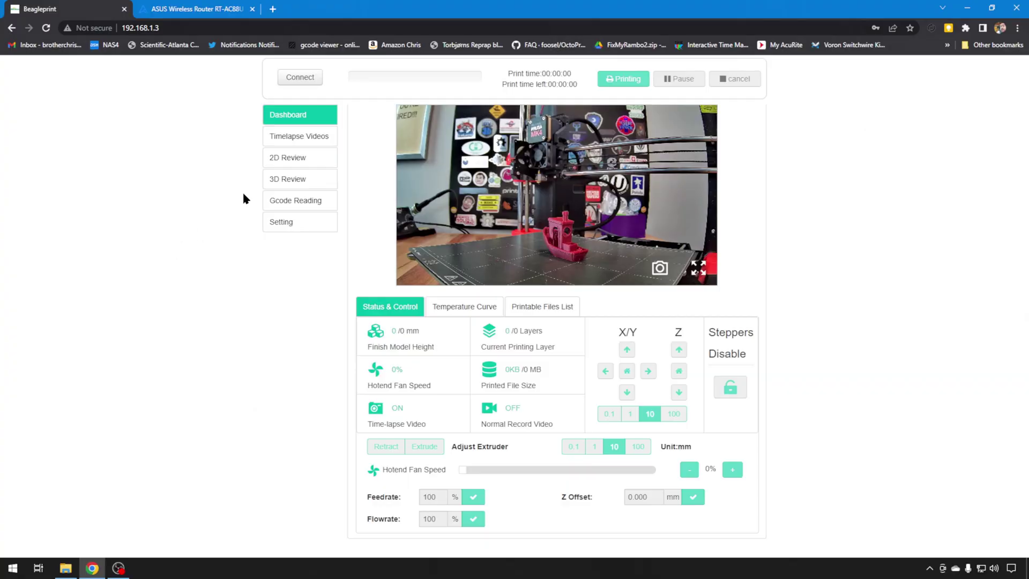
Step: Switch to the Timelapse Videos tab in the left sidebar
click(289, 138)
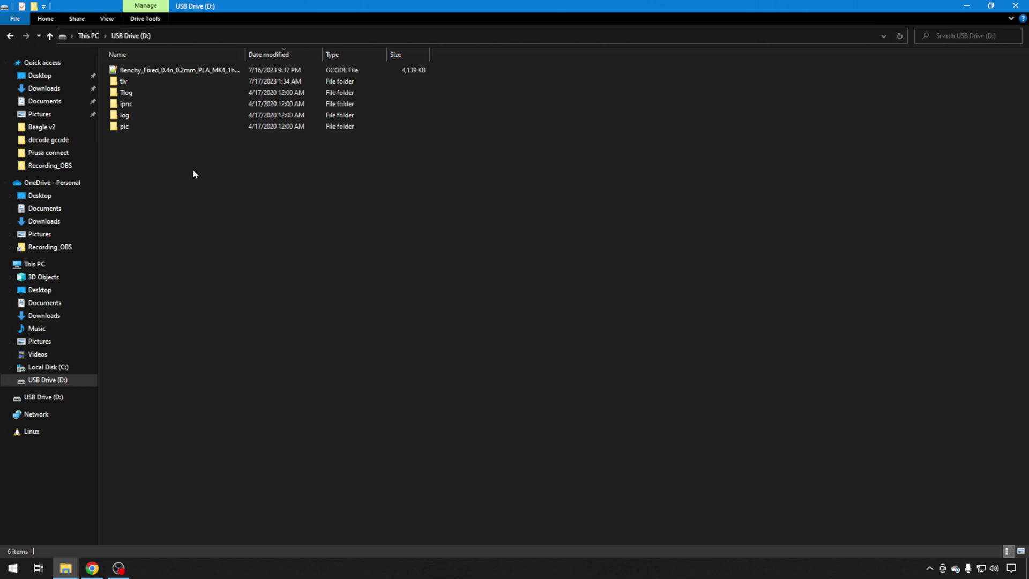
Step: Open the tlv folder on USB Drive (D:) to list the timelapse MP4s
double_click(154, 87)
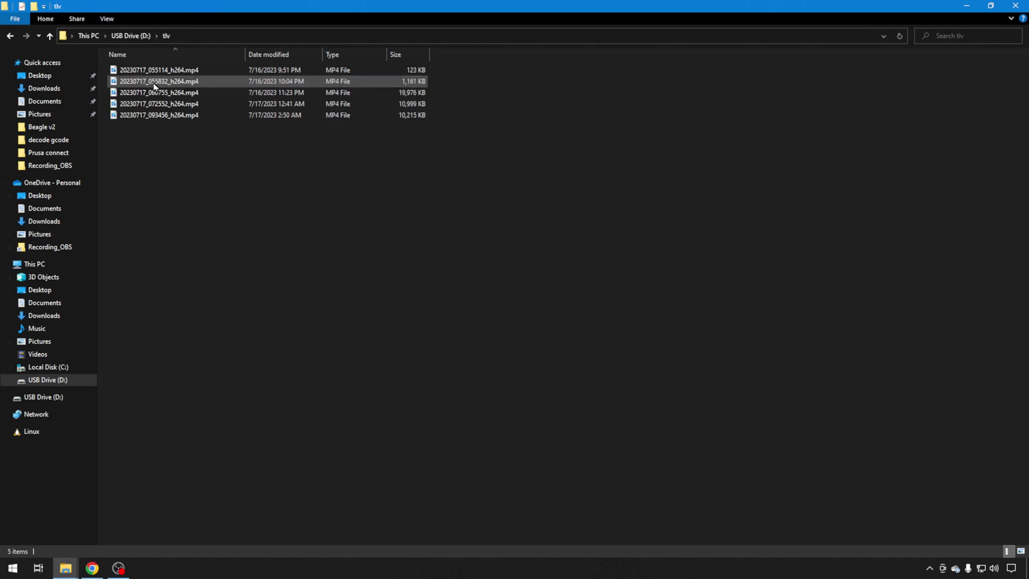